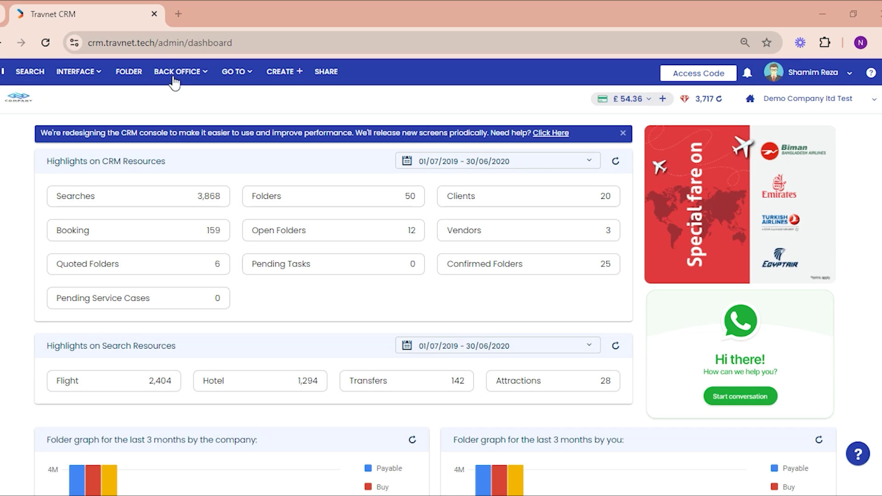
Open the Status Report from the Back Office folder reports.
click(177, 79)
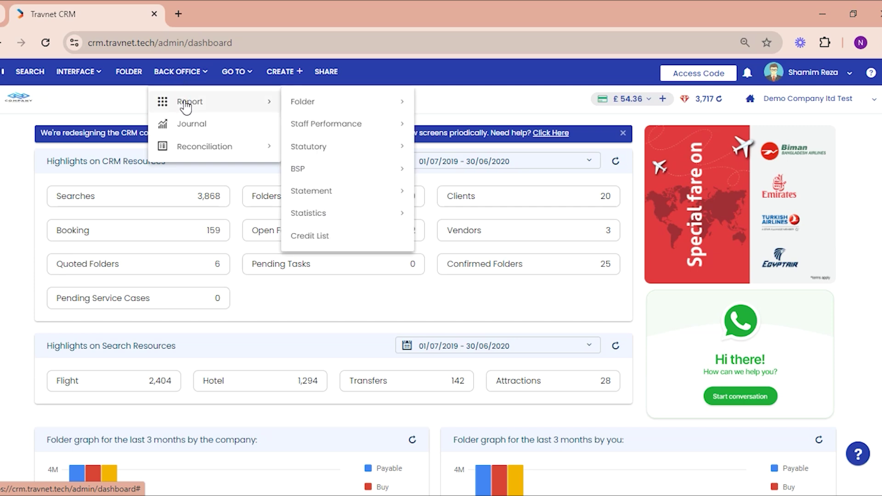
mouse_move(189, 150)
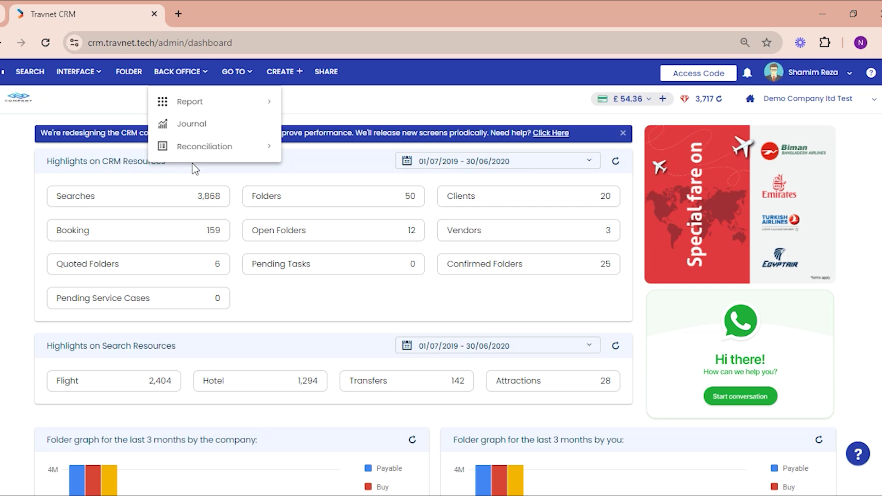
mouse_move(250, 109)
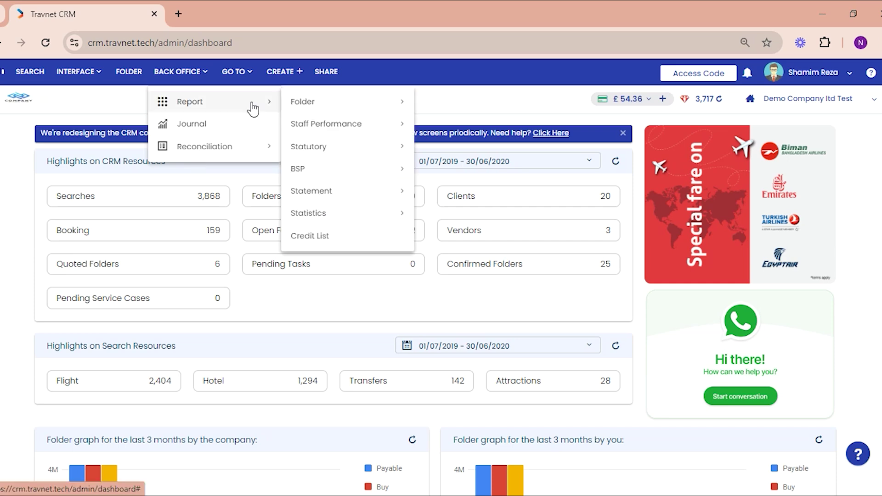
mouse_move(323, 109)
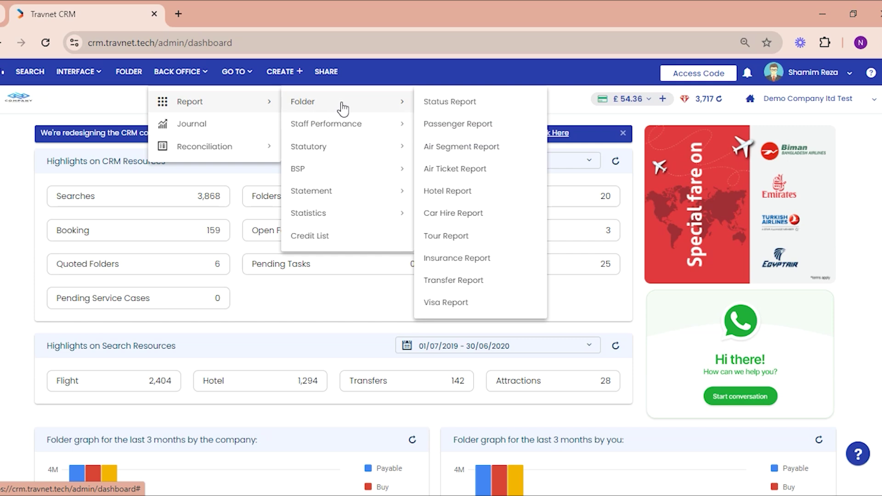
click(460, 102)
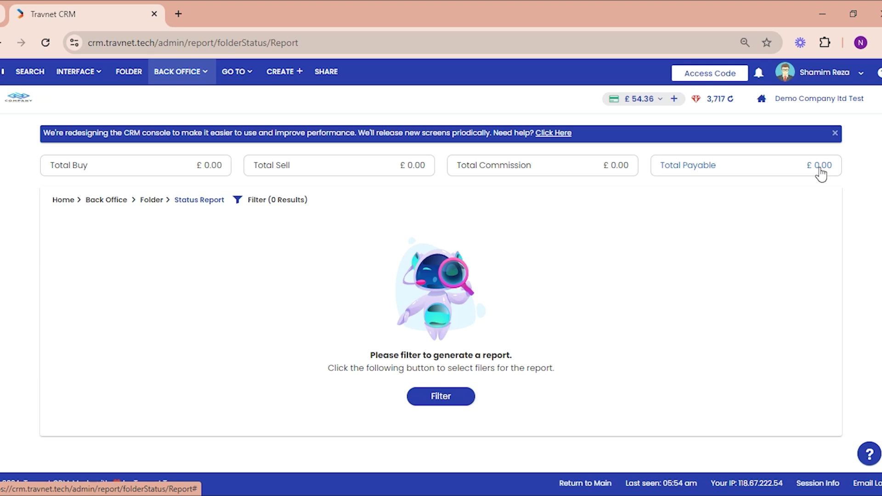
Generate the folder Status Report for the date range 01/06/2024 - 31/08/2024.
click(247, 202)
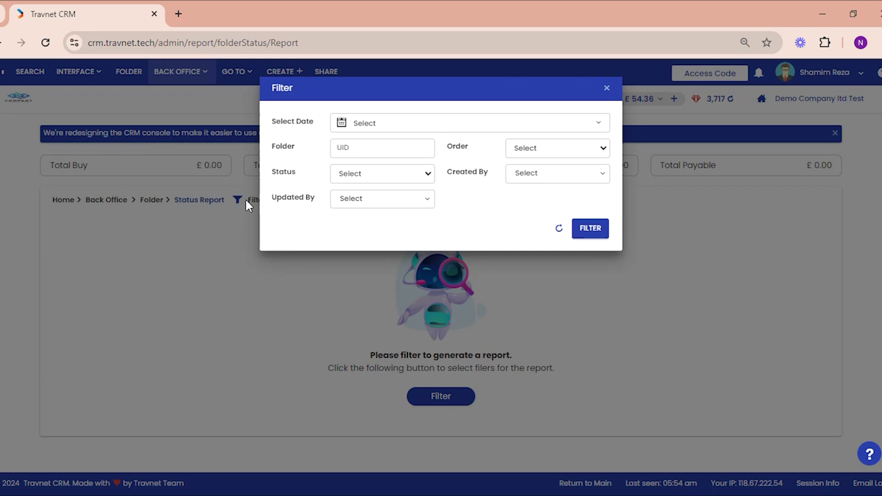
click(366, 124)
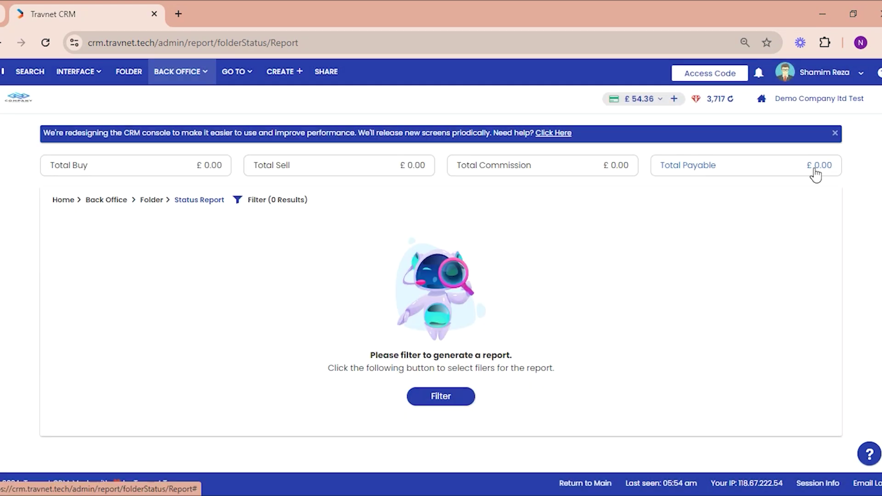
click(259, 202)
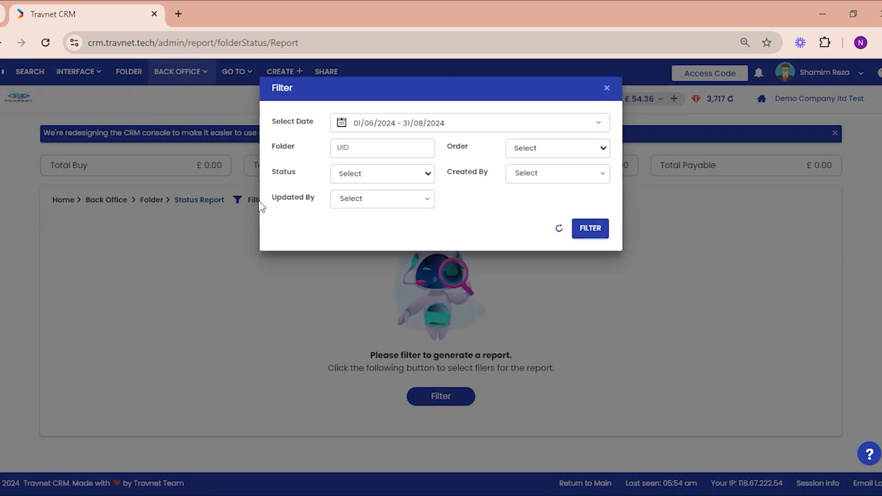
click(405, 131)
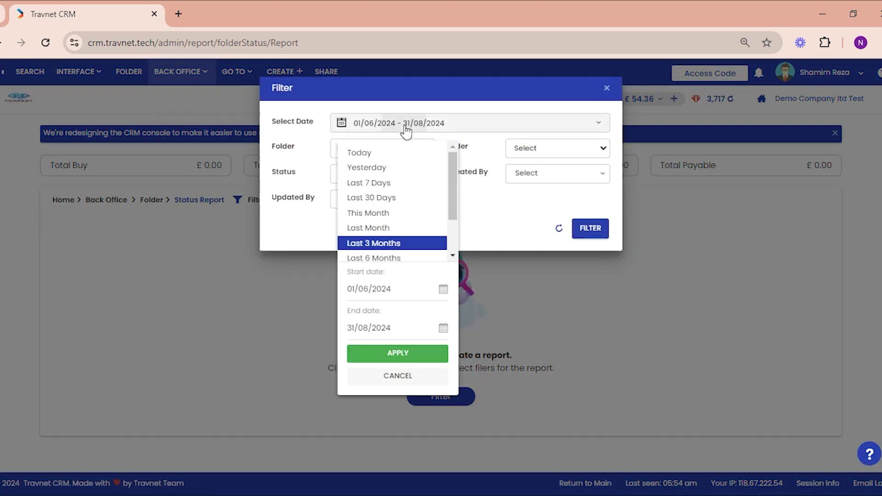
click(391, 288)
click(384, 327)
click(388, 363)
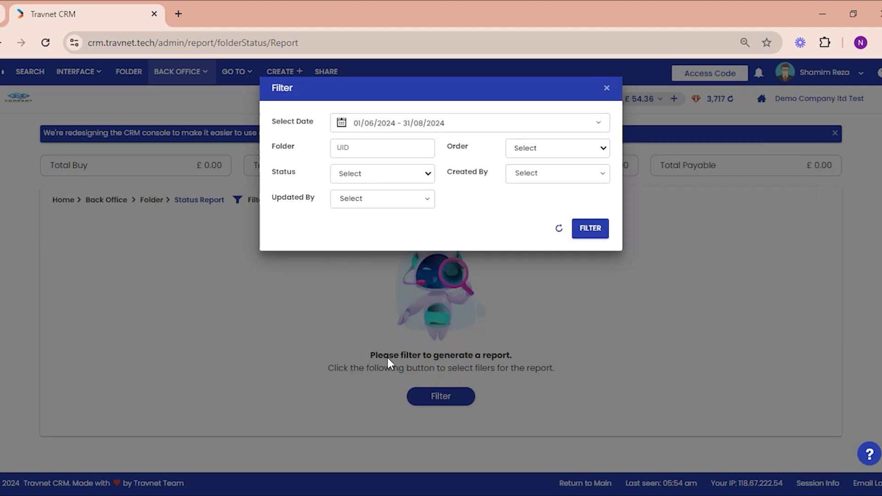
click(590, 228)
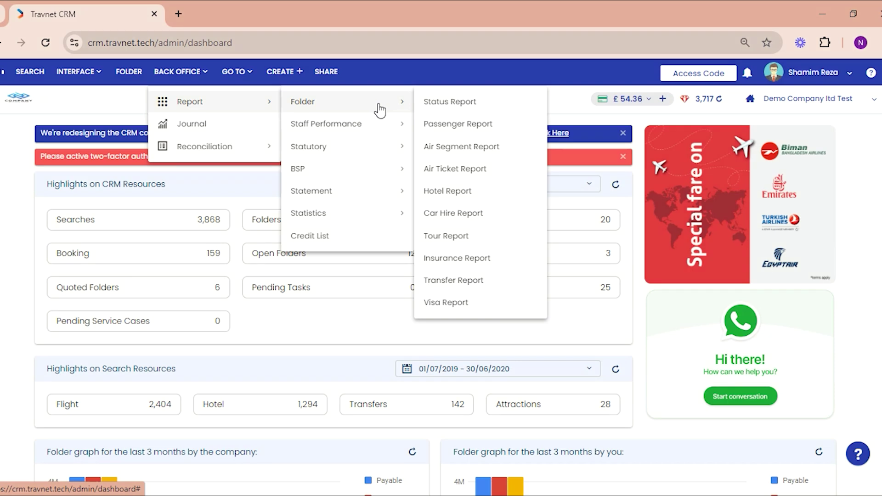
Open the folder Passenger Report and generate it for the created date range 01/06/2024 - 31/08/2024.
click(467, 125)
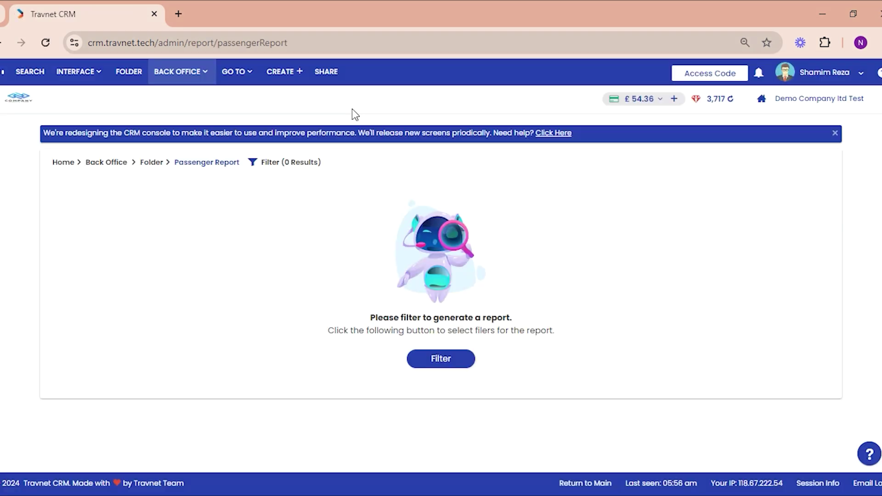
click(253, 163)
click(447, 125)
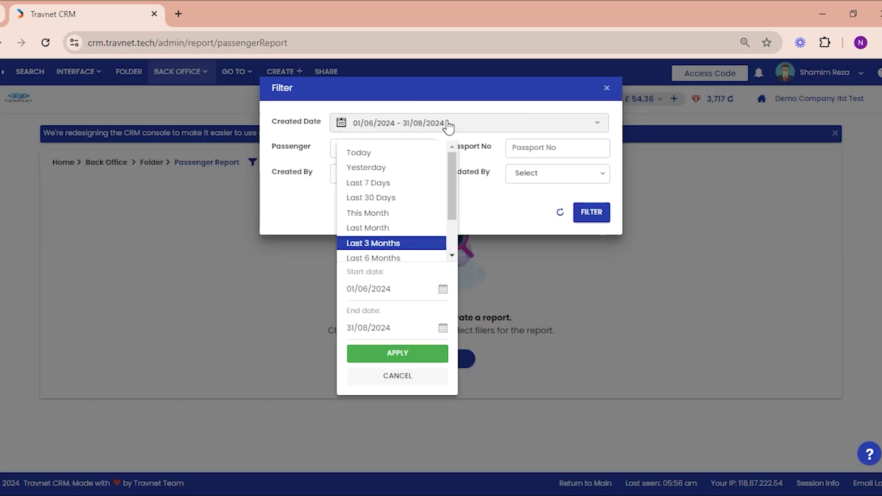
click(388, 290)
click(384, 328)
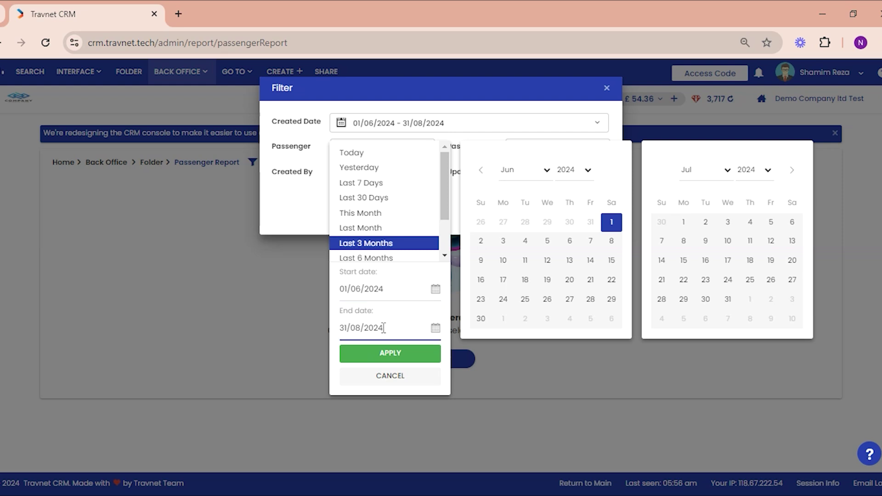
click(391, 356)
click(596, 216)
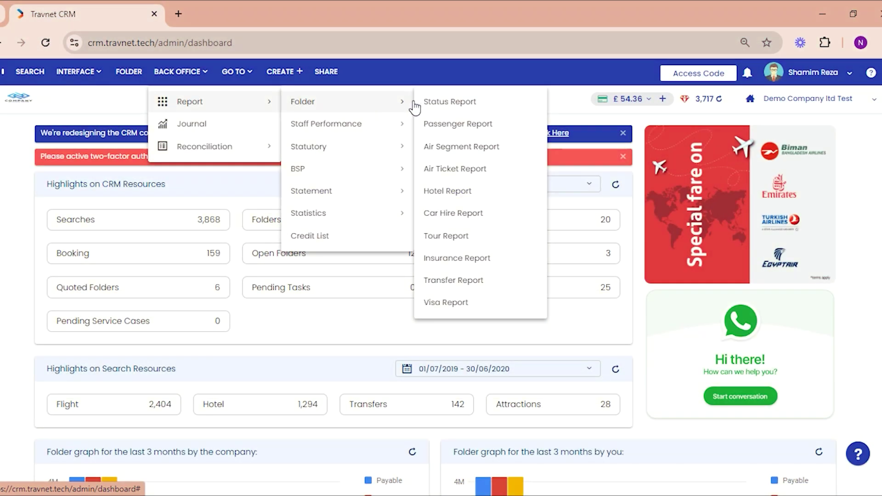
Open the folder Air Segment Report and generate it for the date range 01/06/2024 - 31/08/2024.
click(470, 147)
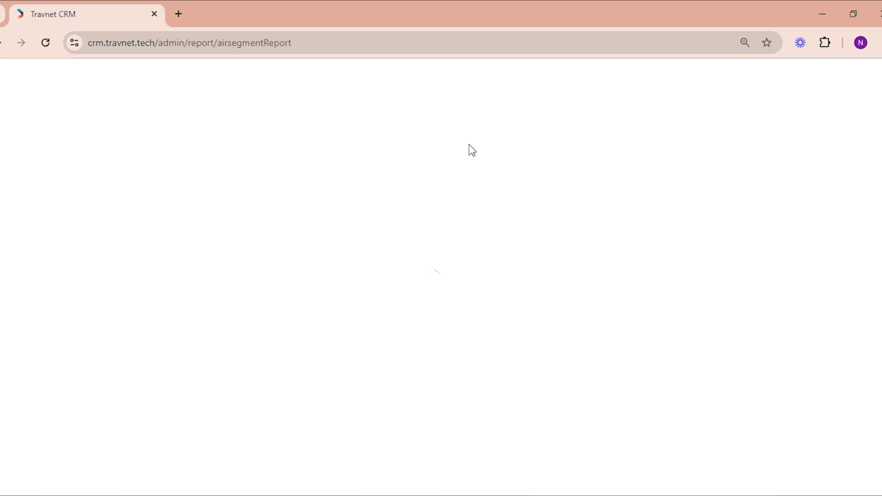
click(276, 164)
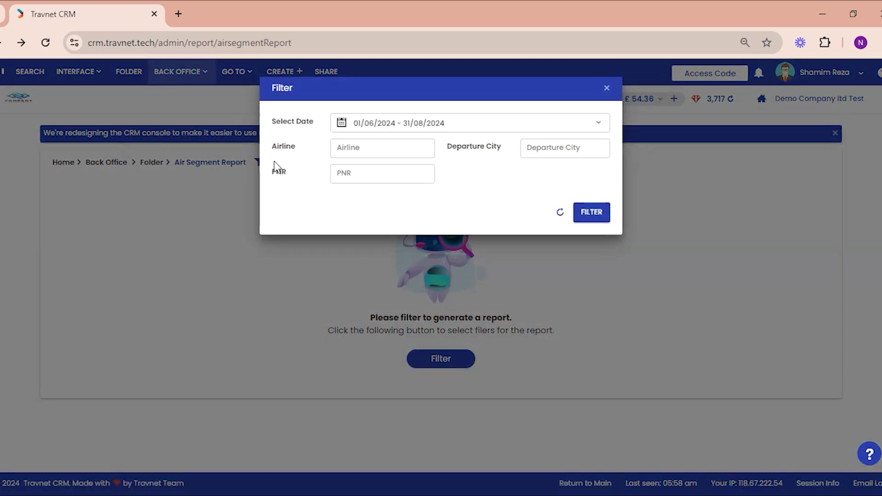
click(427, 124)
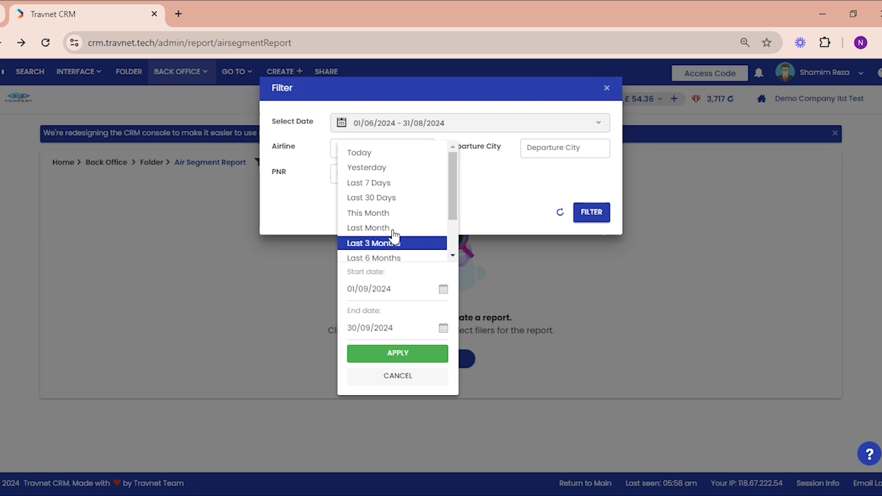
click(394, 290)
click(395, 329)
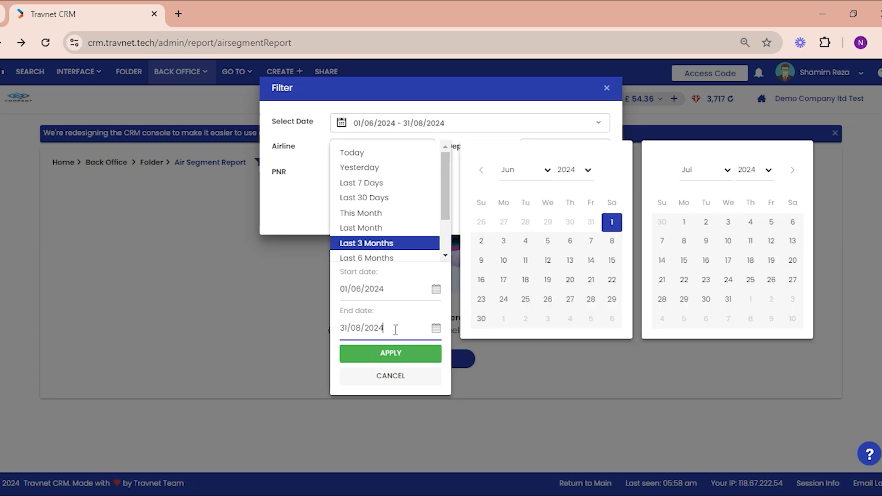
click(396, 355)
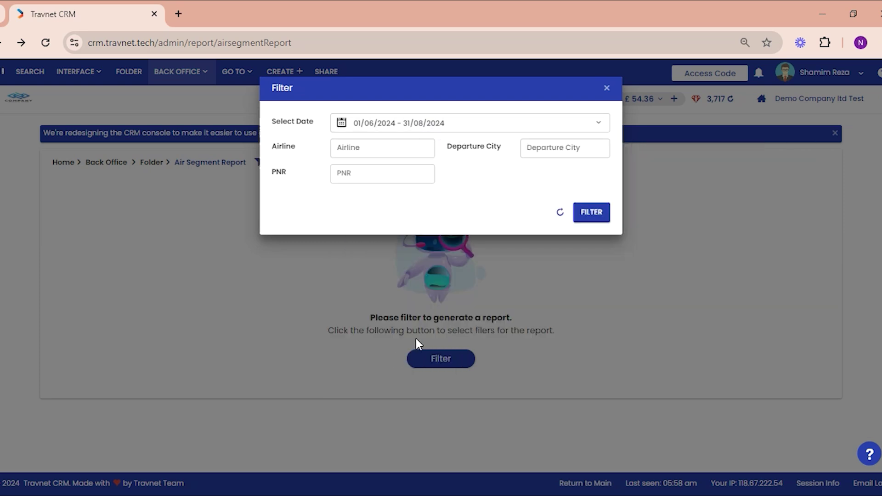
click(588, 212)
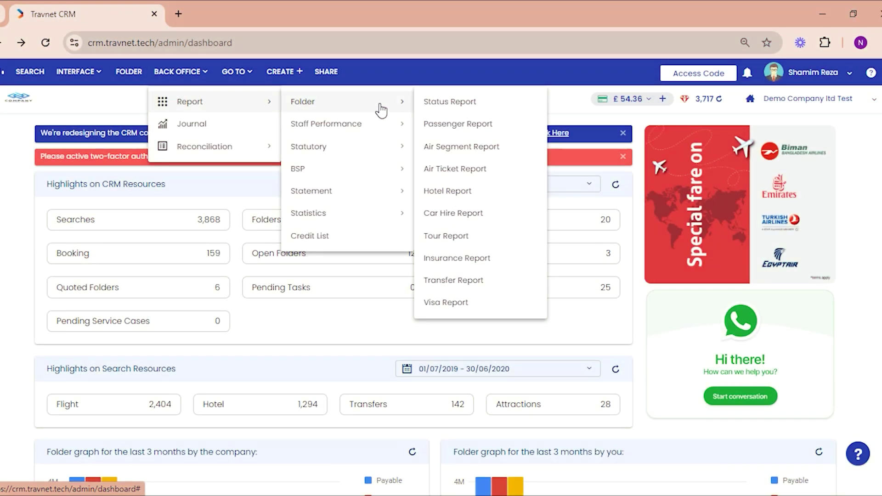
Open the folder Air Ticket Report and generate it for the date range 01/06/2024 - 31/08/2024.
click(484, 174)
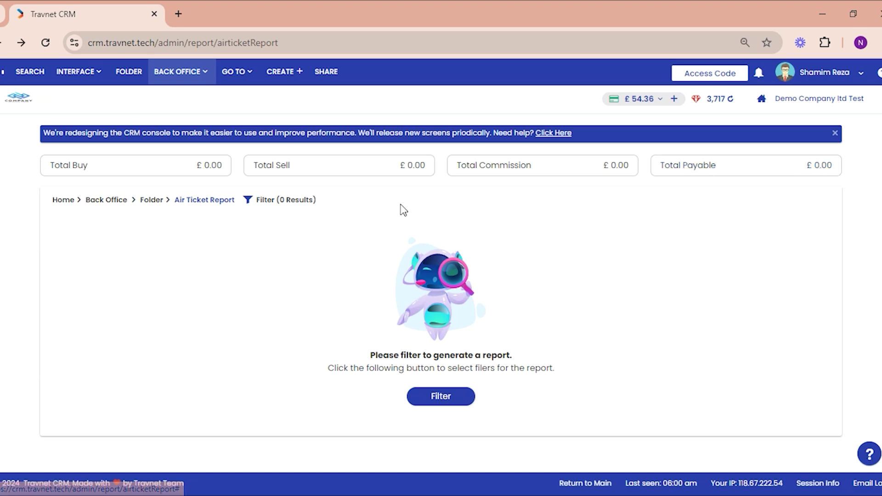
click(261, 202)
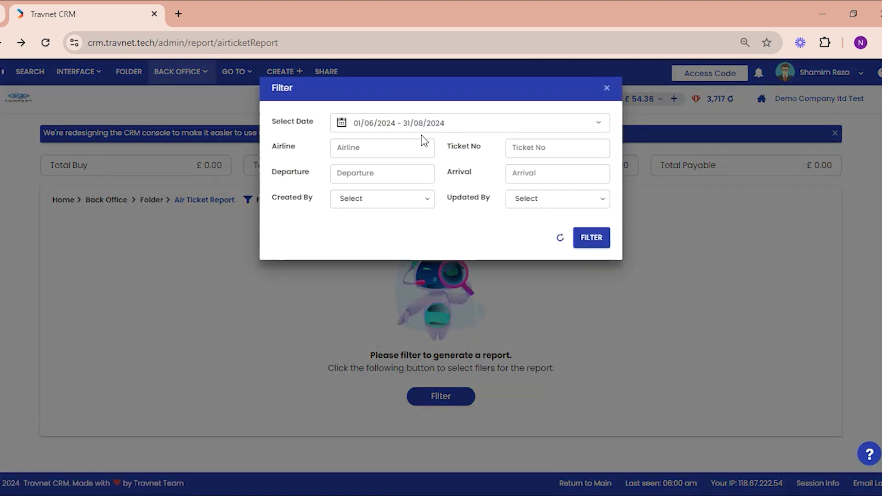
click(458, 128)
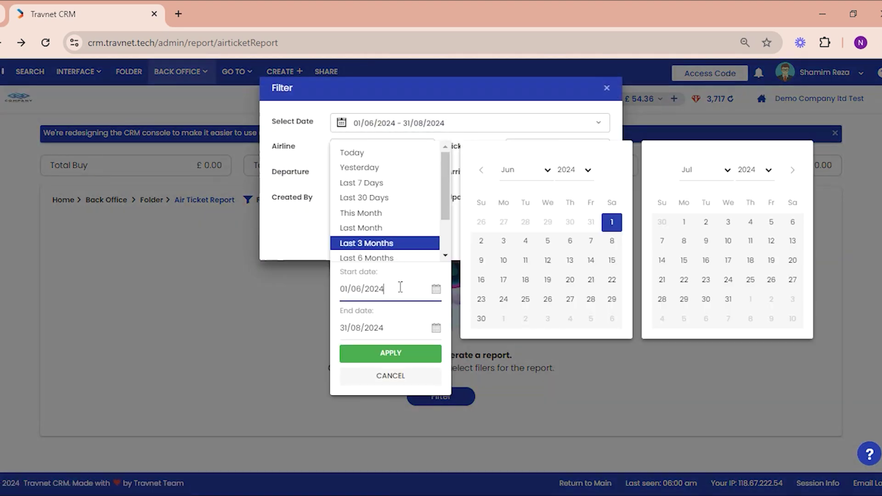
click(398, 329)
click(397, 356)
click(591, 237)
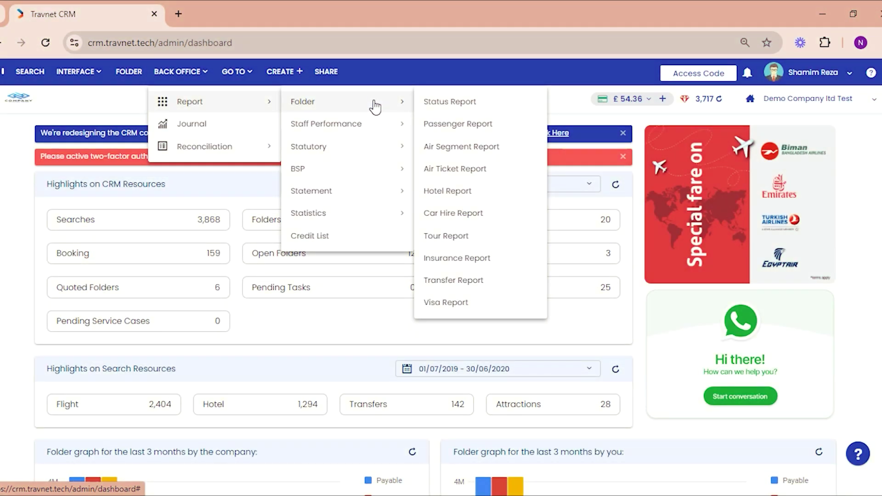
Open the folder Hotel Report and generate it for the date range 01/03/2024 - 31/08/2024.
click(471, 192)
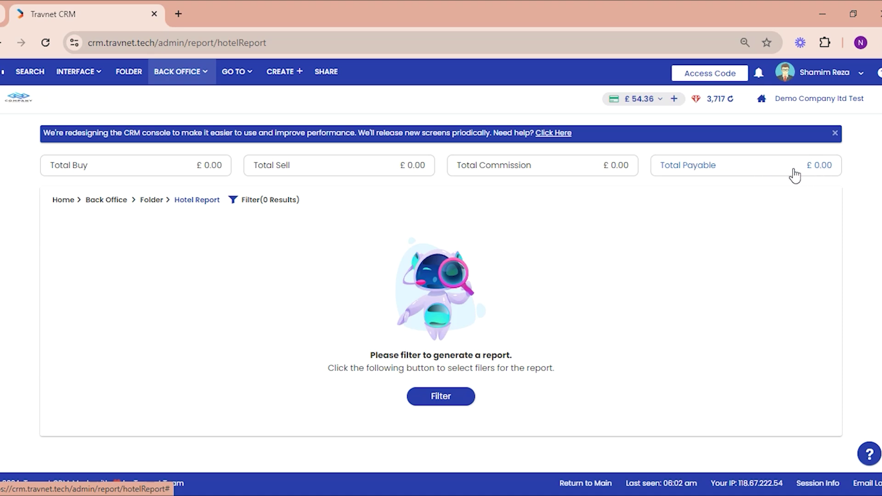
click(249, 201)
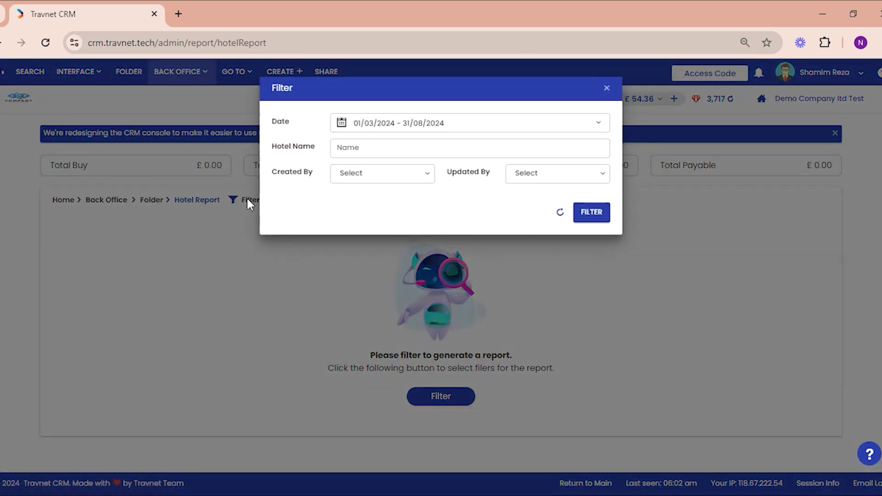
click(454, 127)
click(398, 289)
click(389, 330)
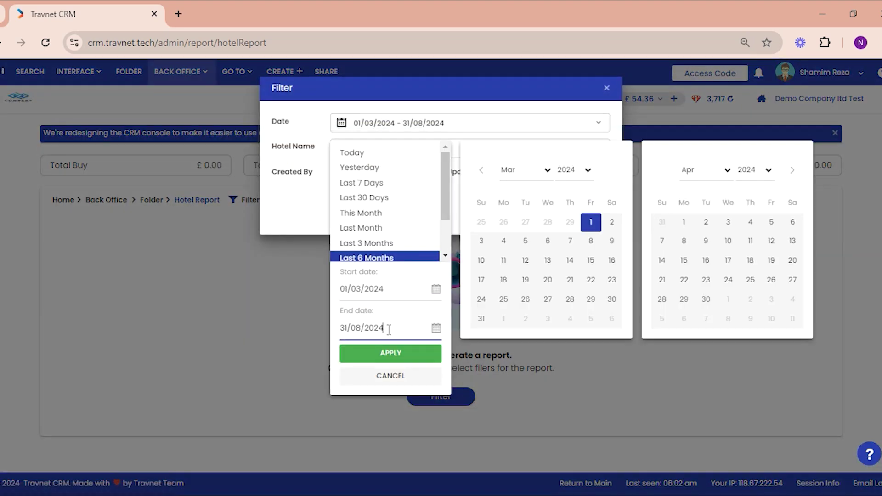
click(390, 354)
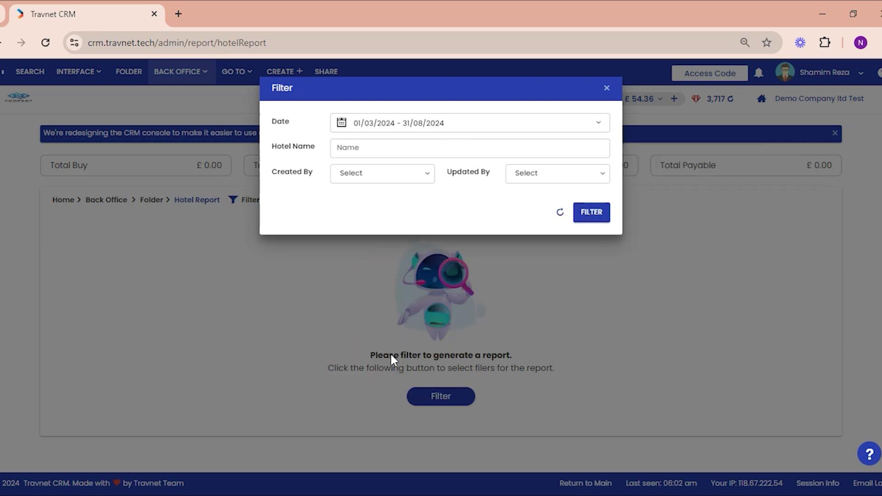
click(579, 214)
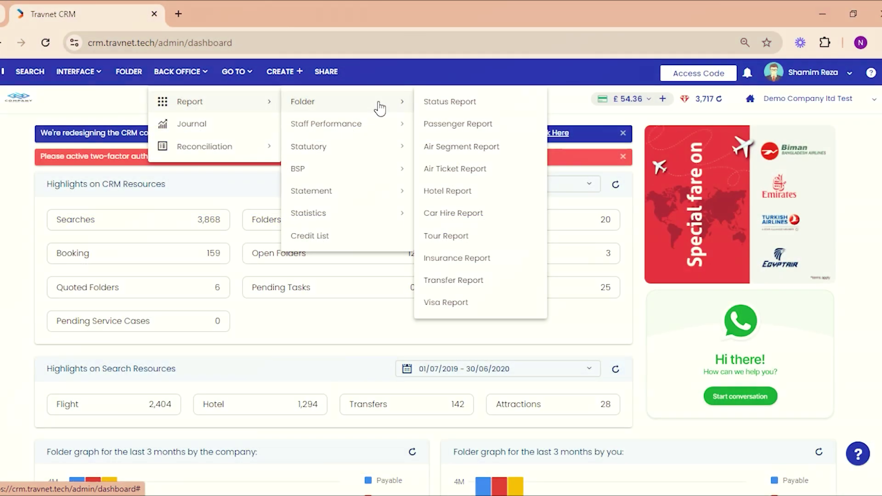
Open the folder Car Hire Report and generate it for the created date range 01/01/2023 - 31/12/2023.
click(479, 216)
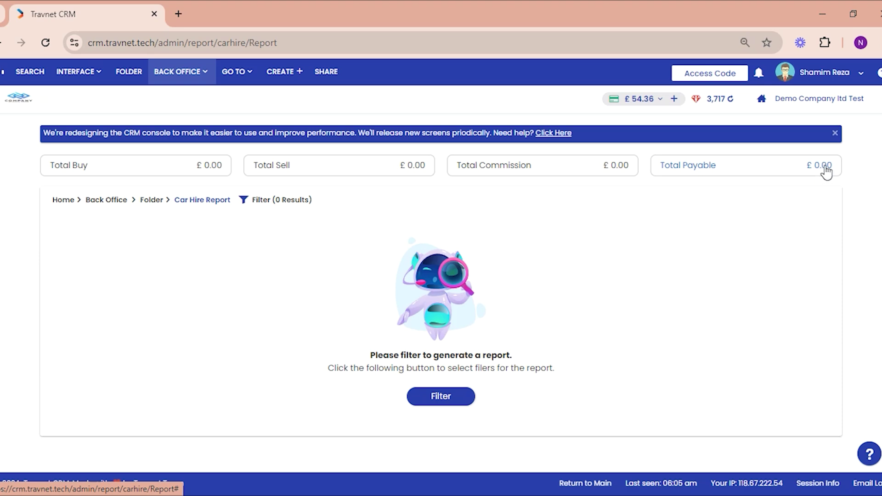
click(261, 200)
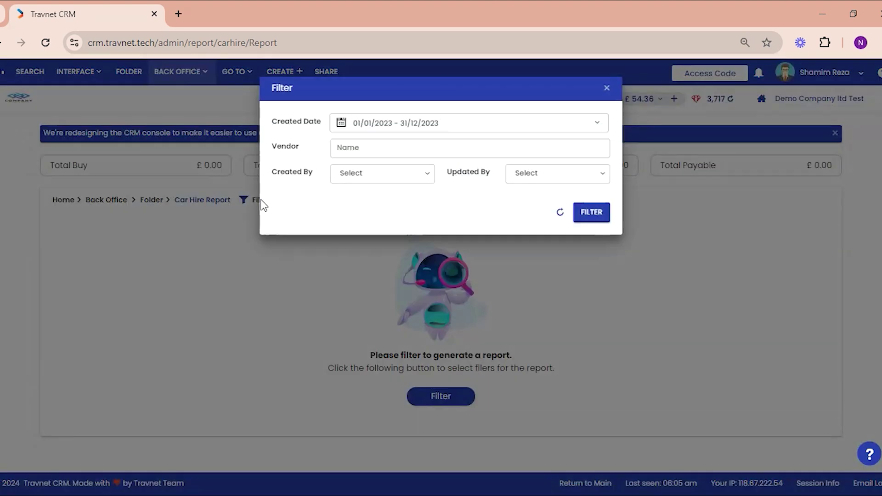
click(450, 125)
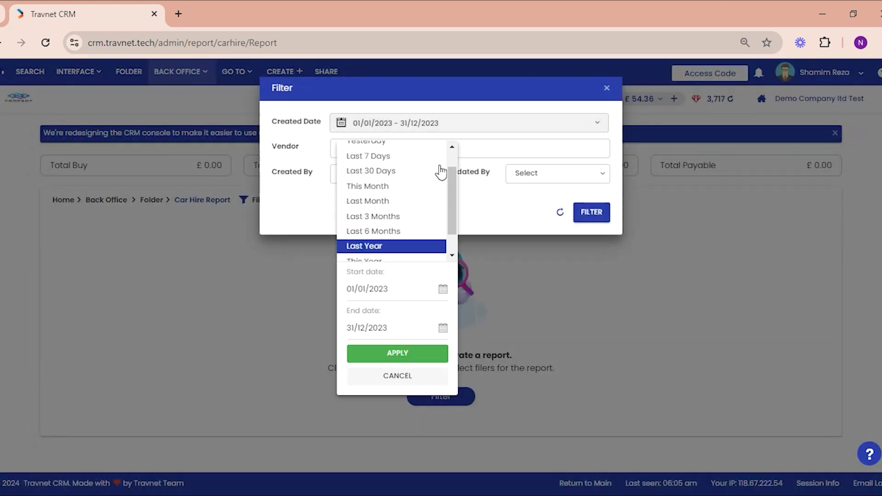
click(398, 290)
click(390, 329)
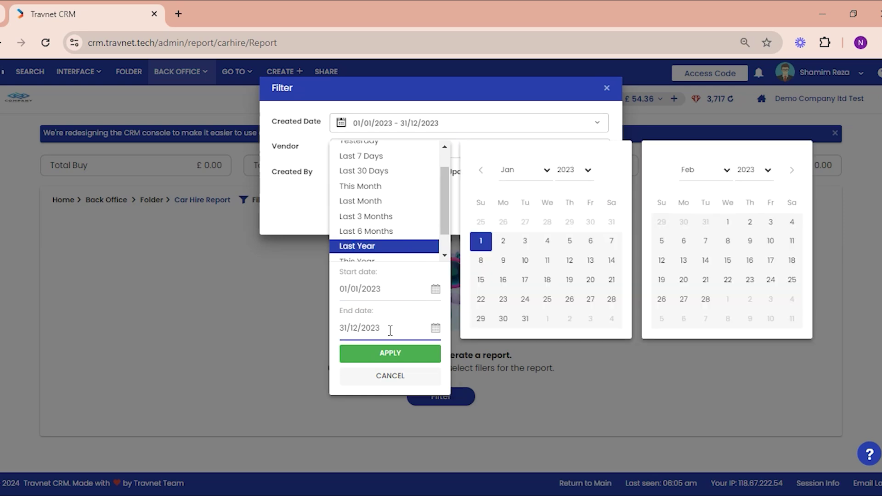
click(390, 356)
click(591, 213)
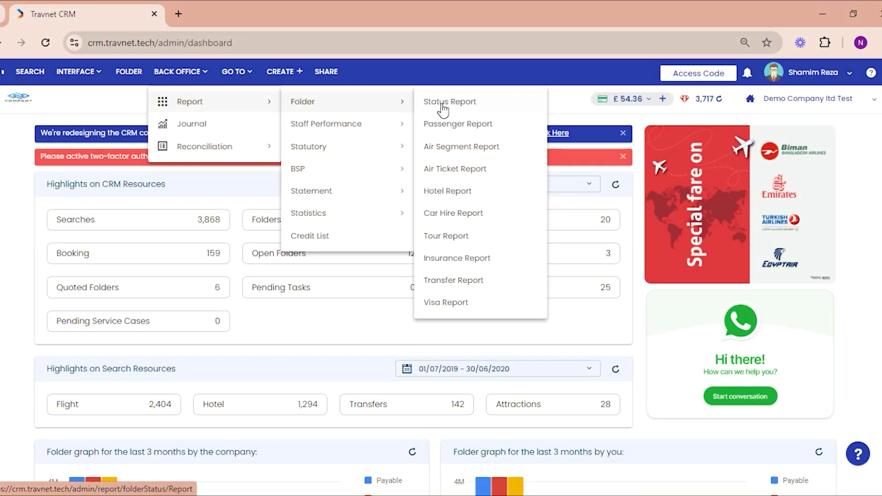
Open the folder Tour Report and generate it for the date range 01/01/2023 - 31/12/2023.
click(467, 237)
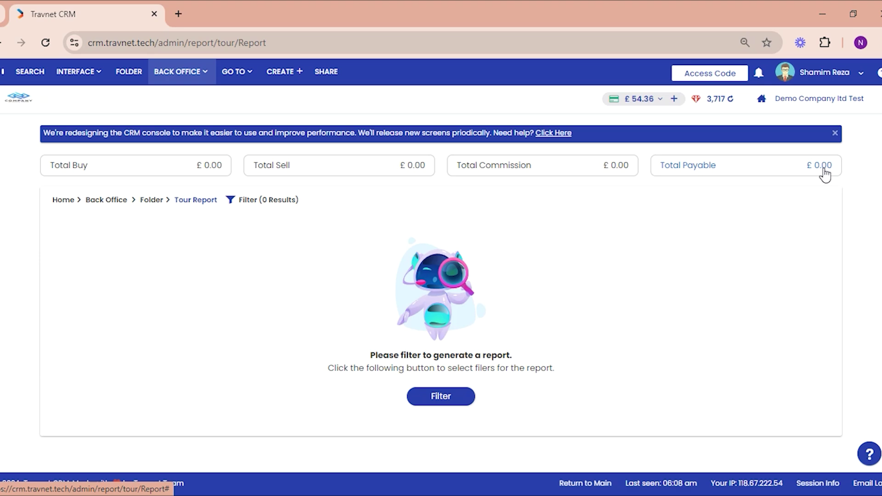
click(241, 202)
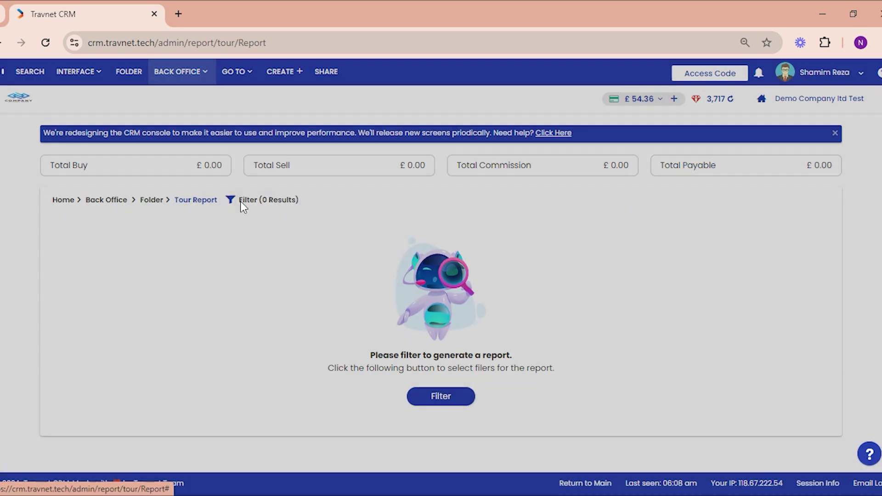
click(444, 134)
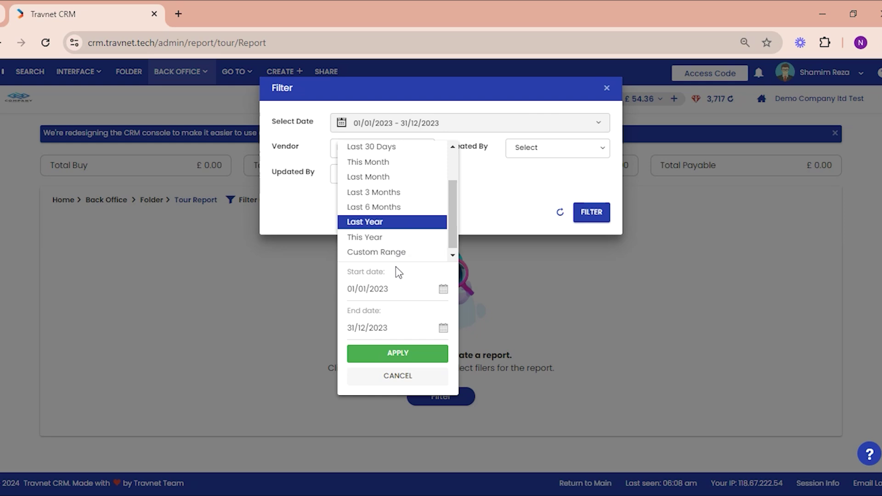
click(393, 285)
click(394, 322)
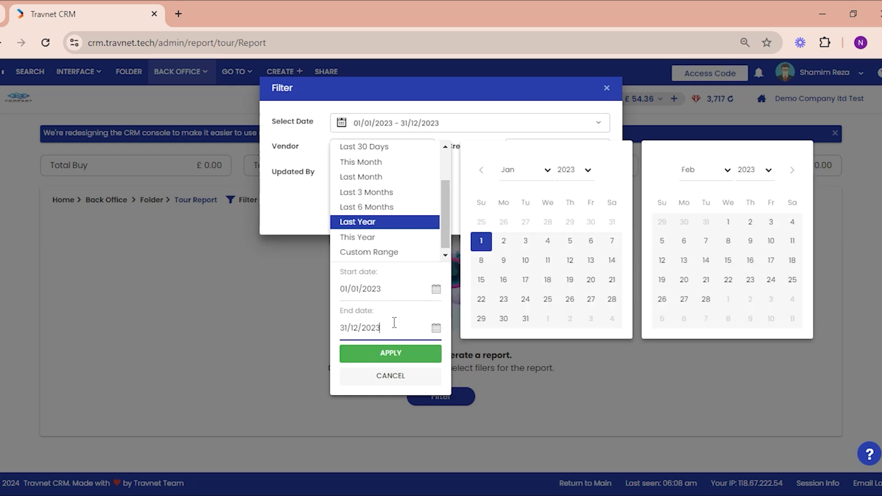
click(390, 351)
click(582, 216)
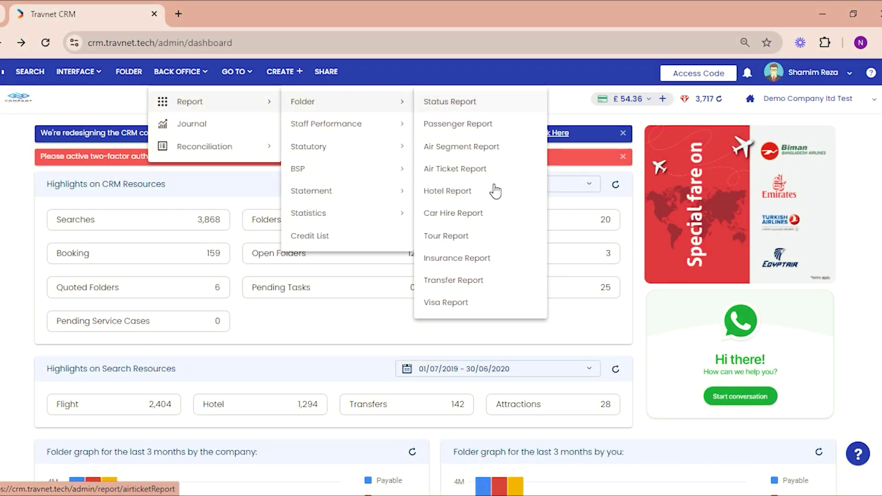
Open the folder Insurance Report and generate it for the created date range 01/01/2023 - 31/12/2023.
click(495, 267)
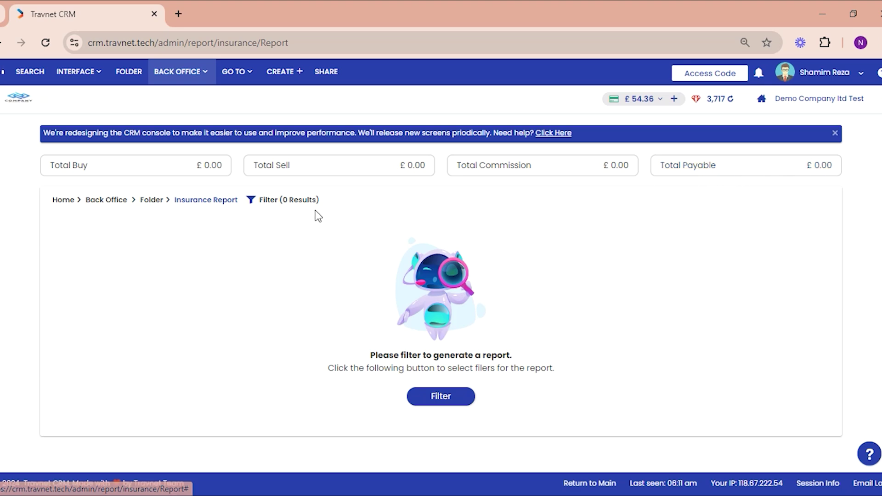
click(256, 203)
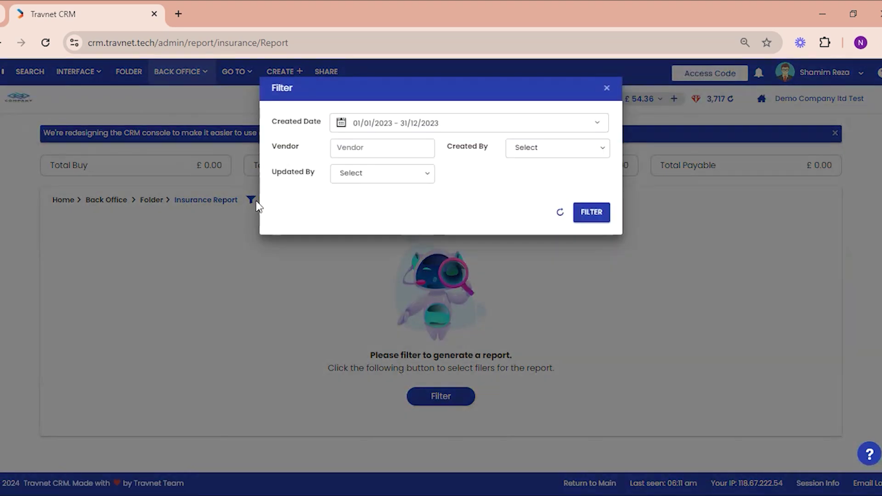
click(447, 126)
click(406, 287)
click(392, 329)
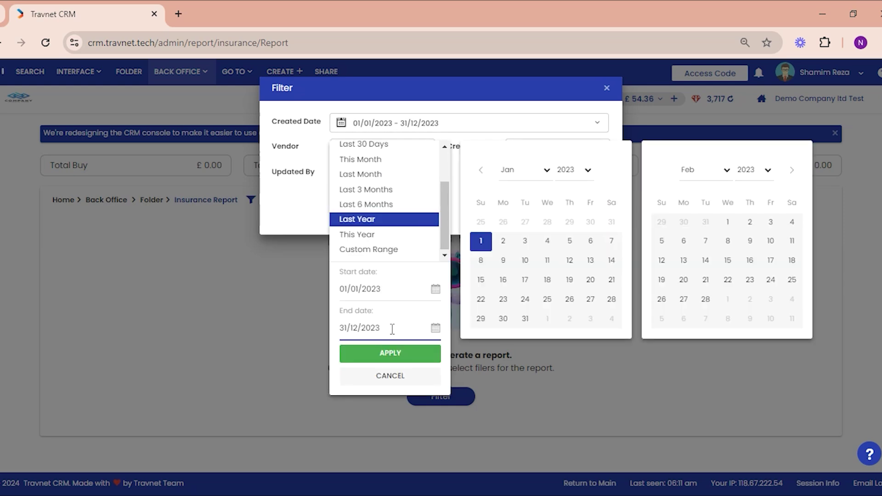
click(370, 353)
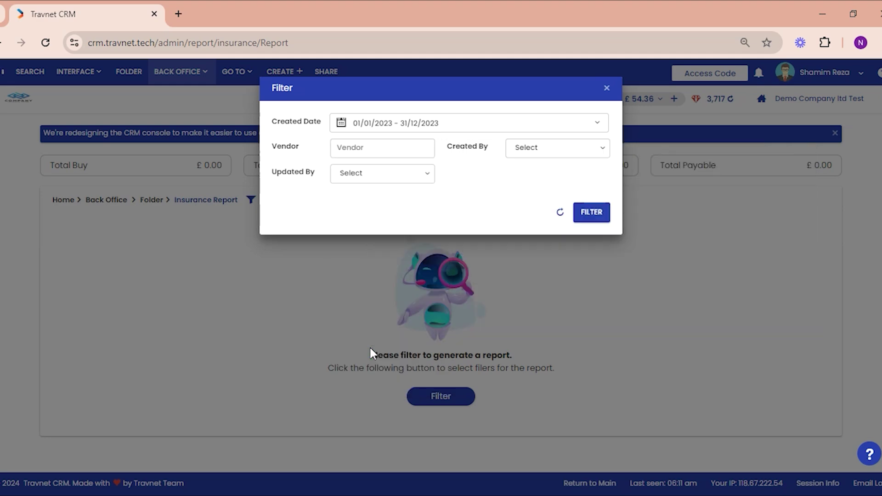
click(577, 215)
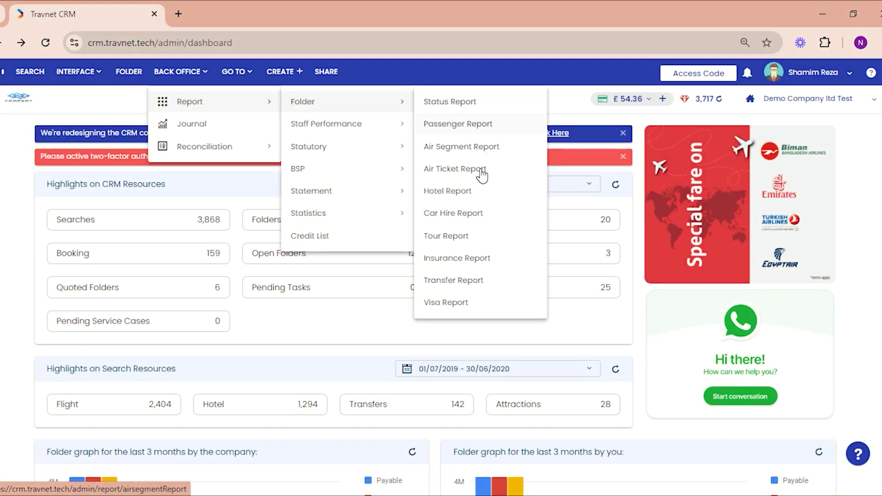
Open the folder Transfer Report and generate it for the created date range 01/01/2023 - 31/12/2023.
click(484, 284)
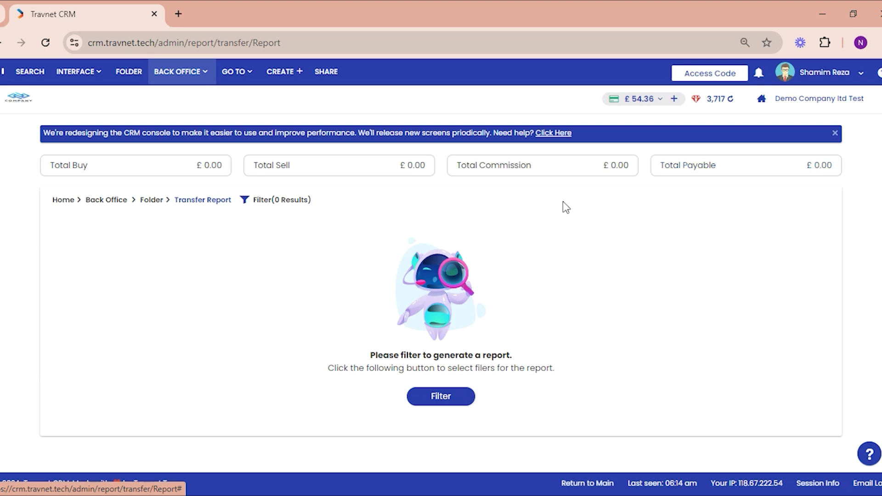
click(256, 201)
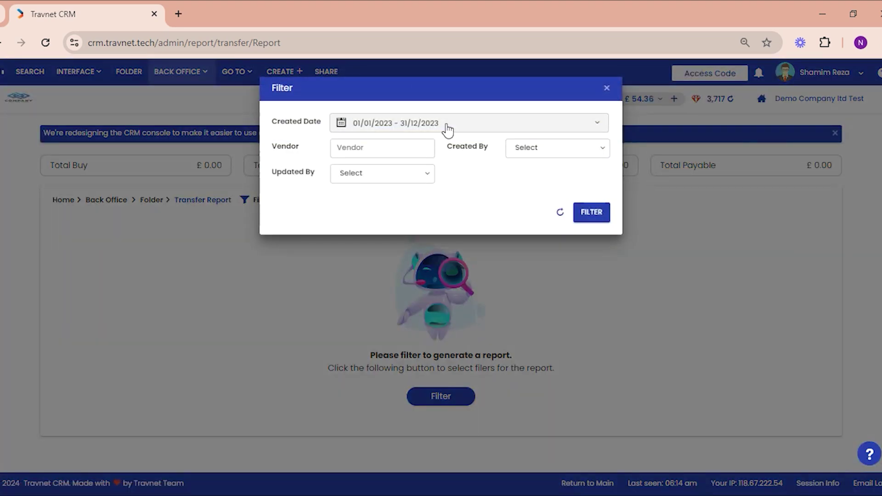
click(447, 129)
click(420, 287)
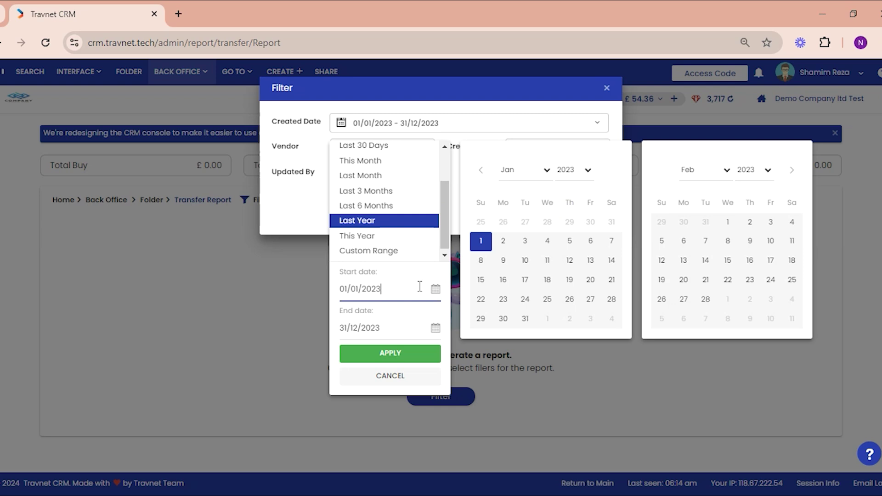
click(402, 326)
click(397, 358)
click(587, 213)
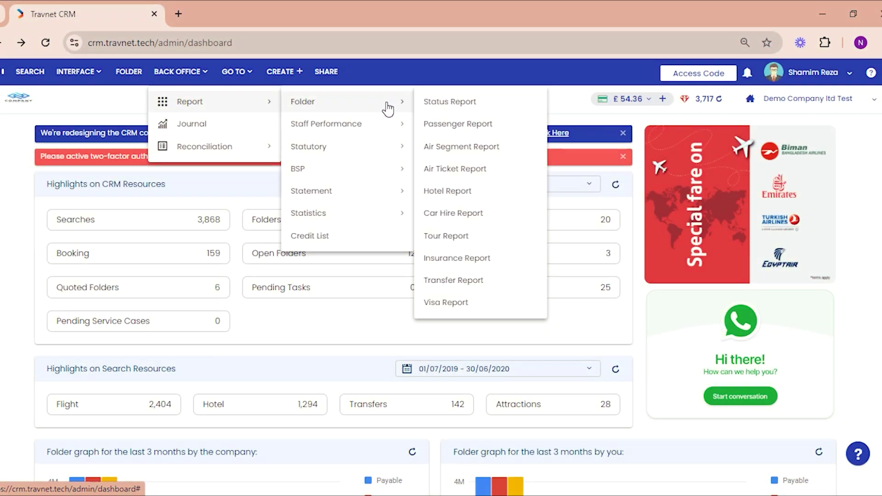
Open the folder Visa Report and generate it for the created date range 01/01/2023 - 31/12/2023.
click(475, 303)
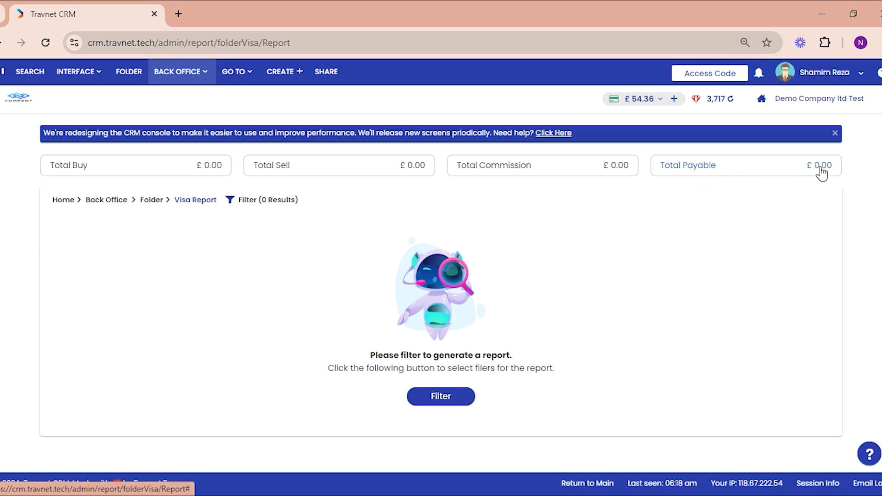
click(229, 201)
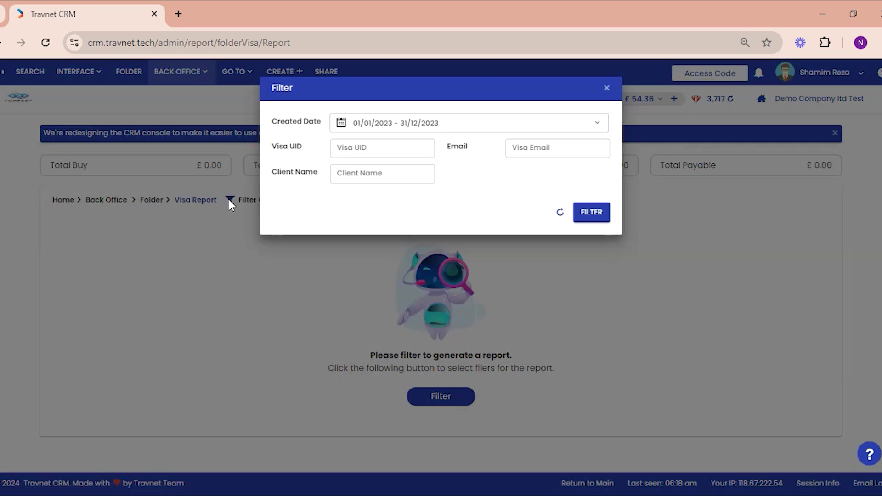
click(467, 128)
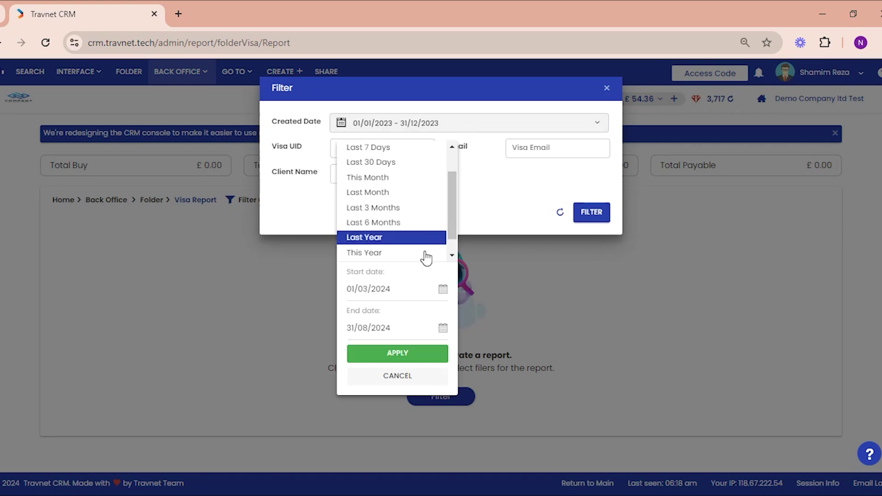
click(404, 289)
click(395, 324)
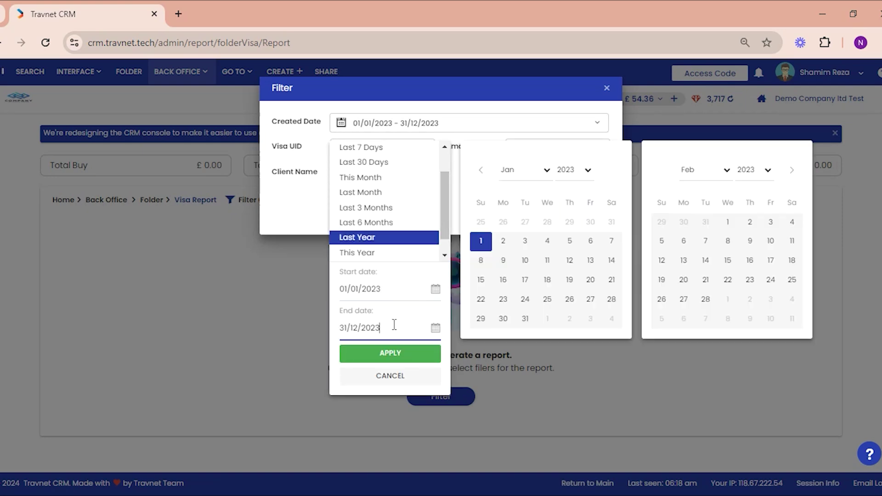
click(393, 354)
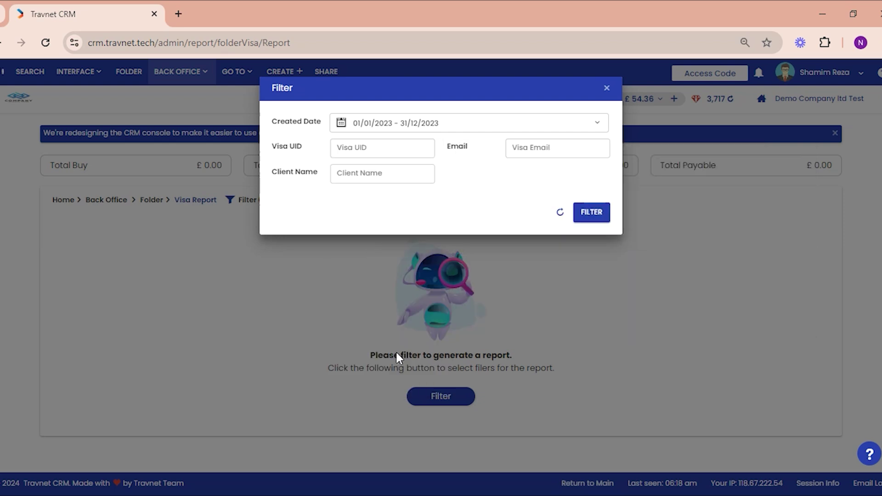
click(588, 215)
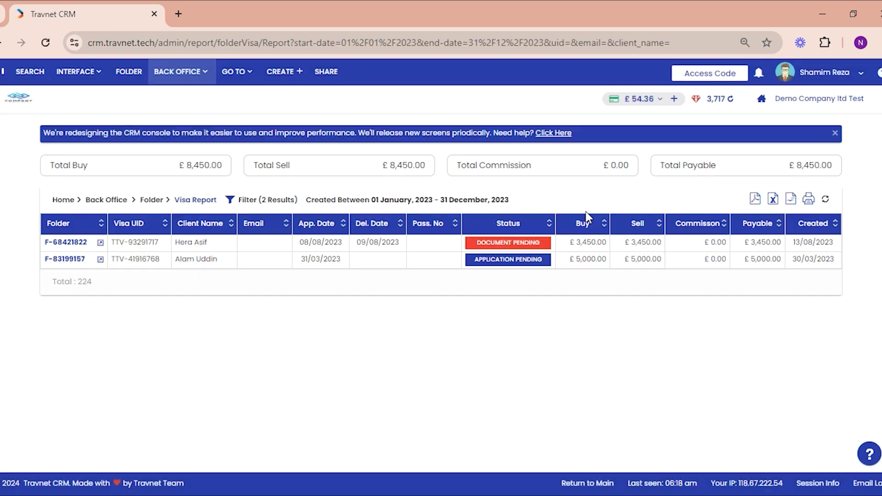